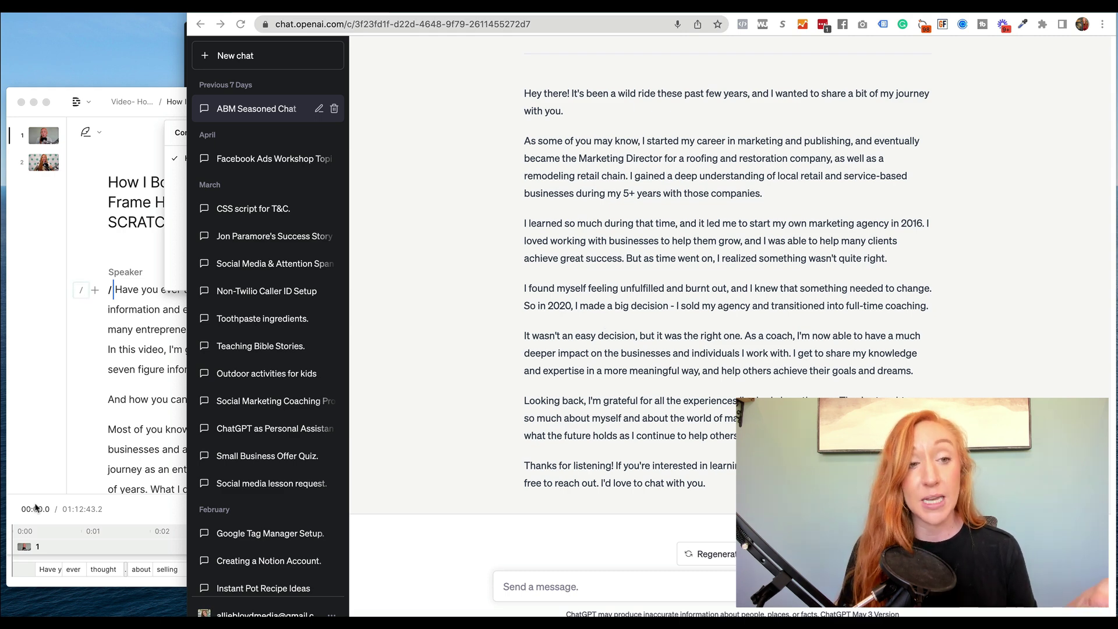
# Open the video composition in Descript and check its transcript against the ChatGPT conversation
pyautogui.click(27, 457)
pyautogui.click(217, 159)
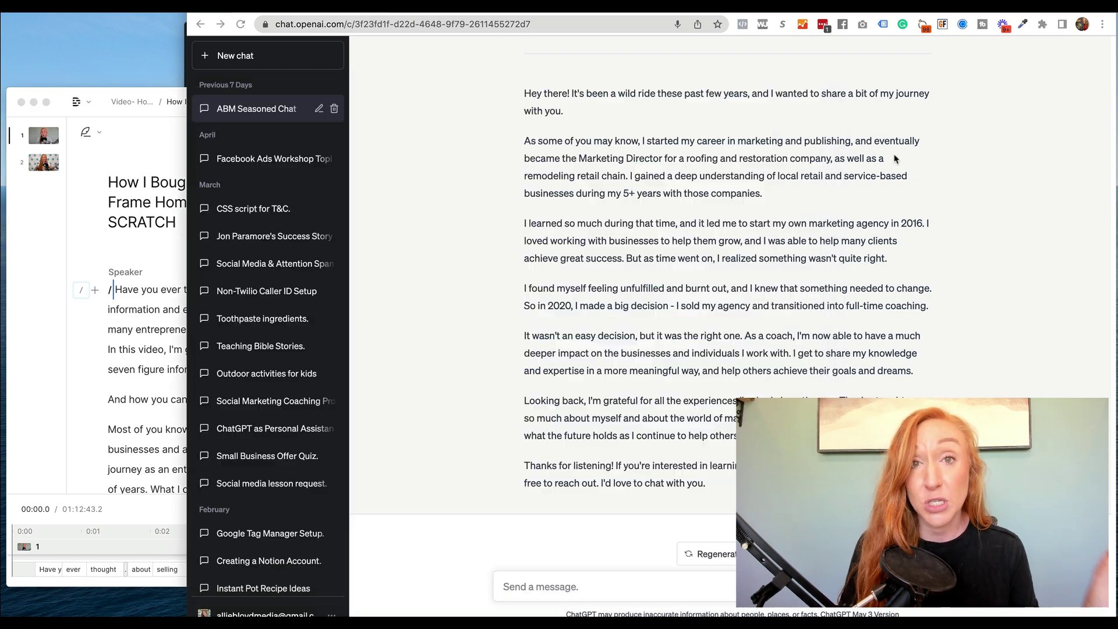
pyautogui.click(895, 159)
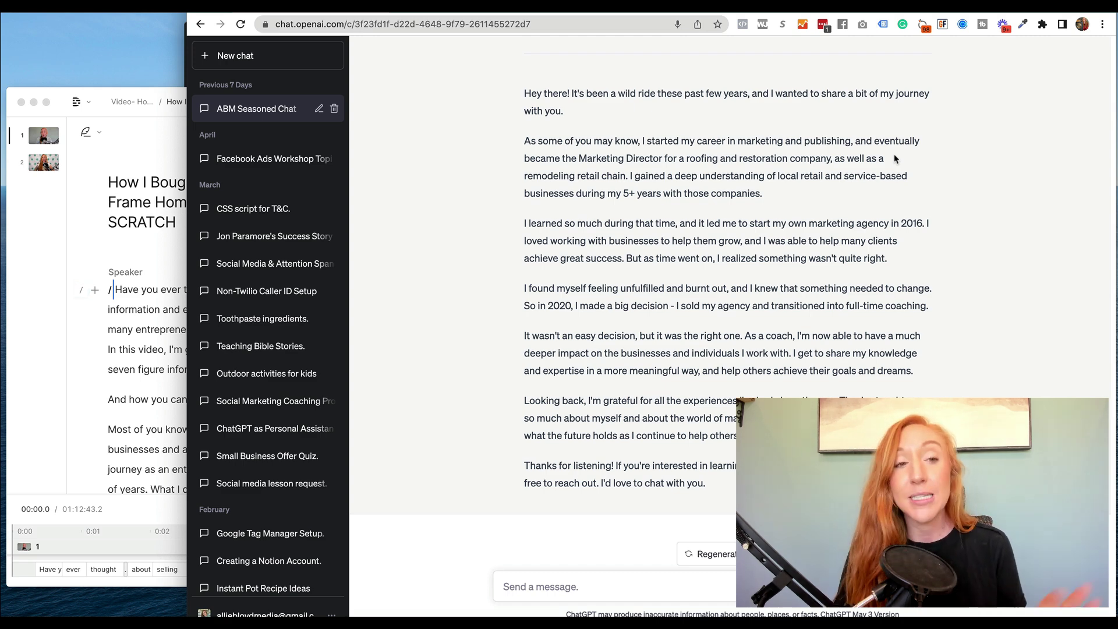
pyautogui.click(105, 153)
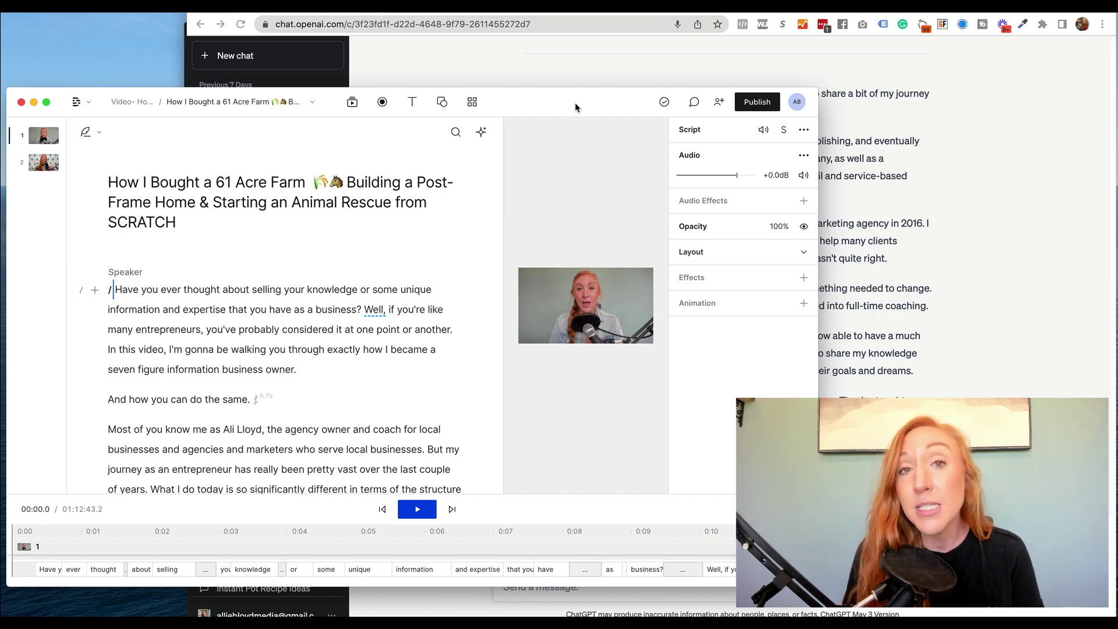
# Return to ChatGPT and scroll to the pasted transcript starting 'Have you ever thought about selling your knowledge'
pyautogui.click(885, 168)
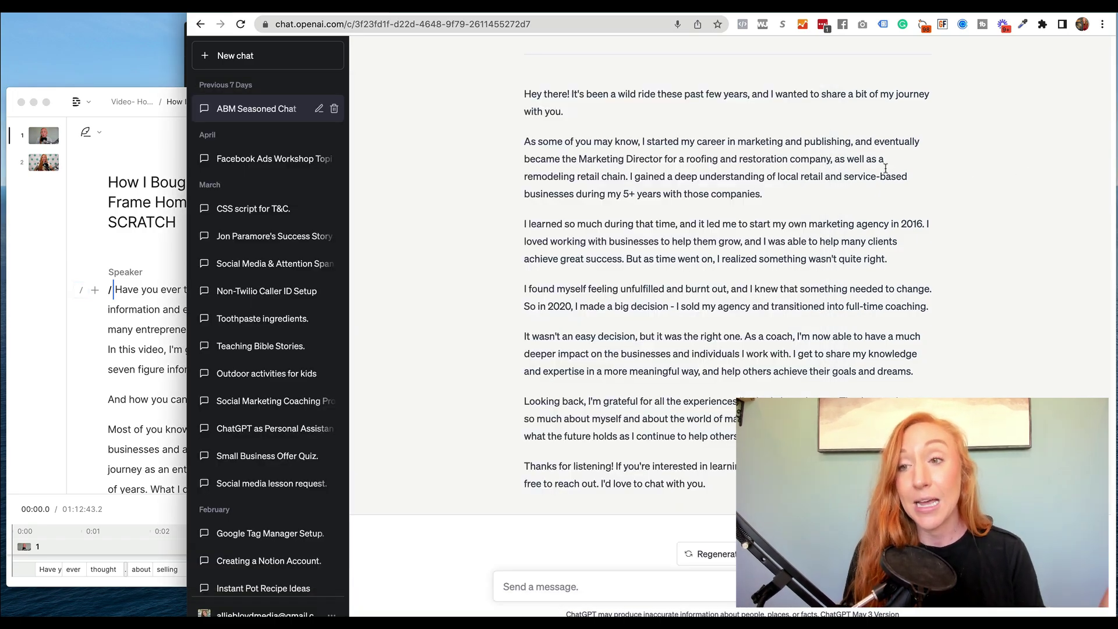
pyautogui.scroll(20, 886, 168)
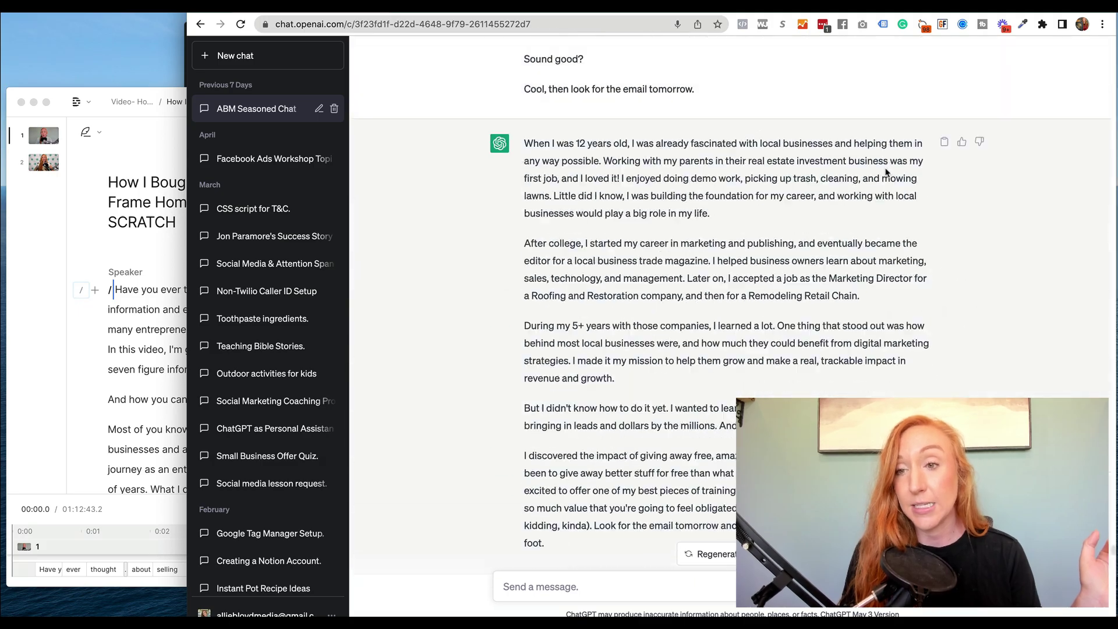
pyautogui.scroll(15, 886, 172)
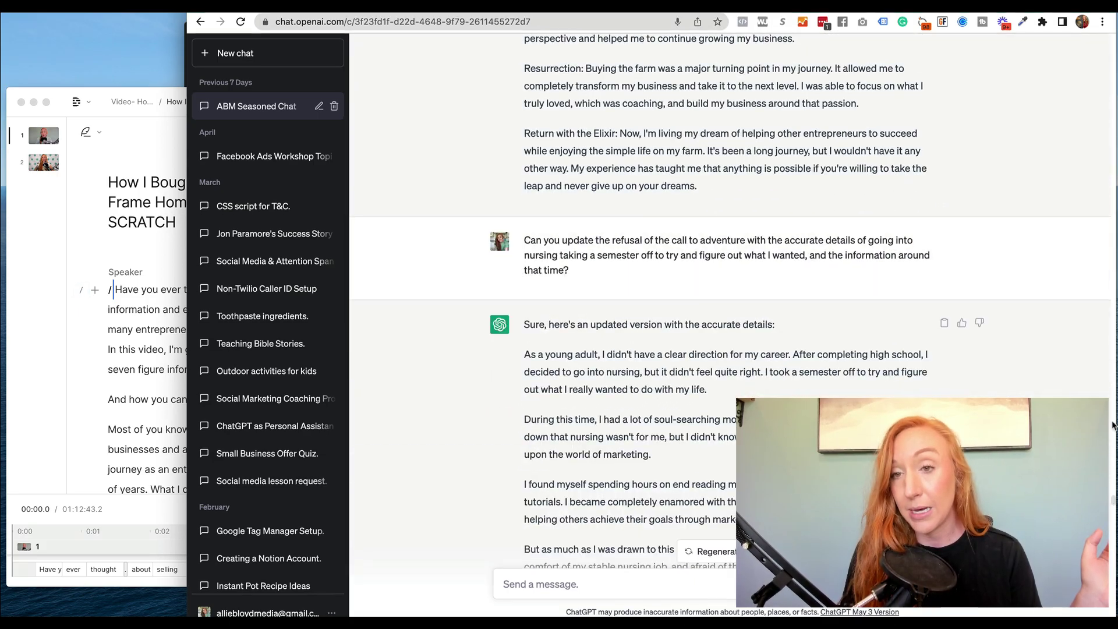
pyautogui.moveTo(1111, 425); pyautogui.dragTo(1098, 122)
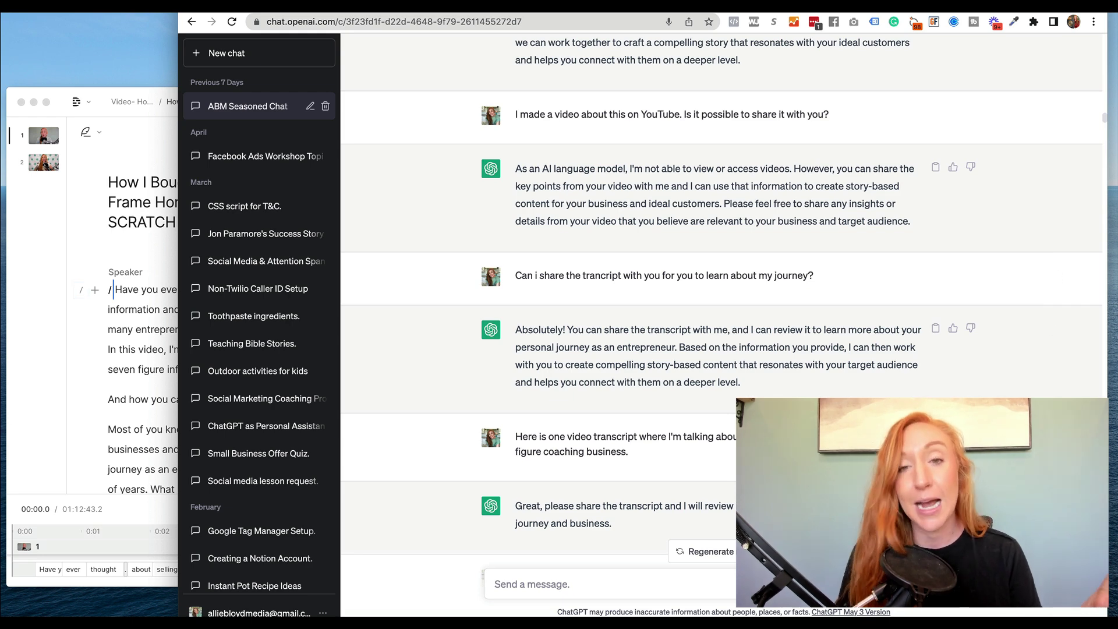
pyautogui.scroll(-2, 722, 312)
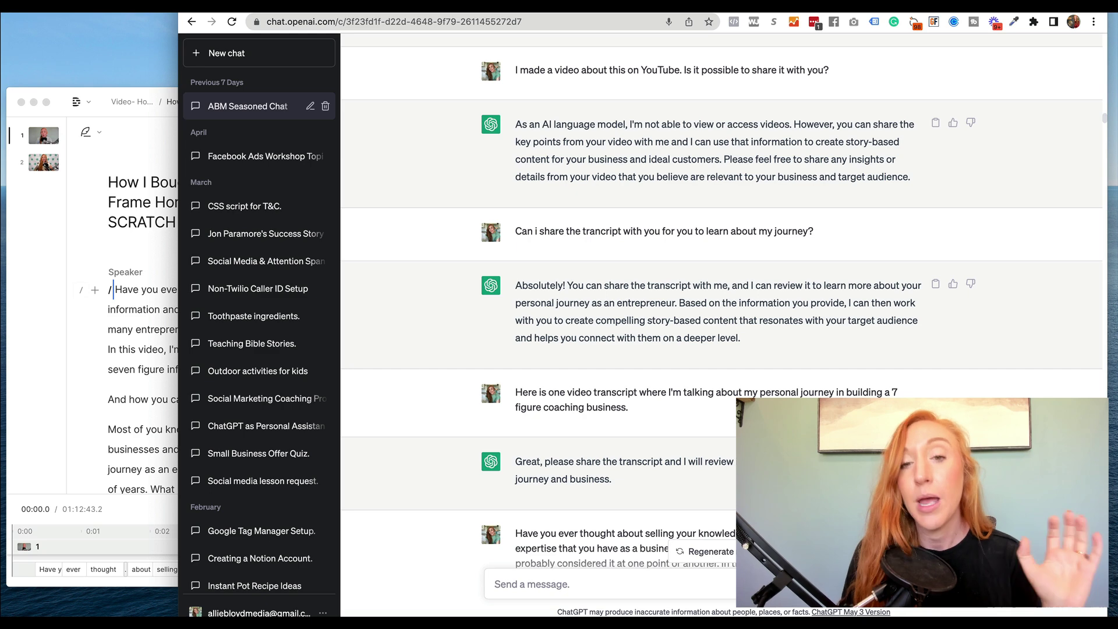
pyautogui.scroll(-1, 836, 297)
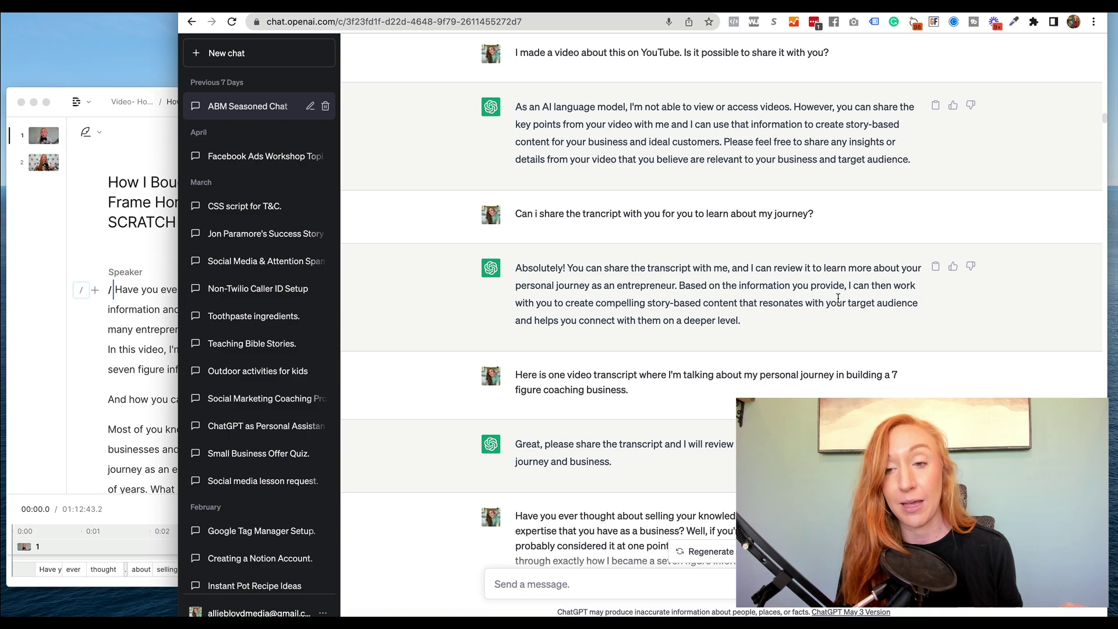
pyautogui.scroll(-3, 691, 340)
pyautogui.scroll(-15, 691, 339)
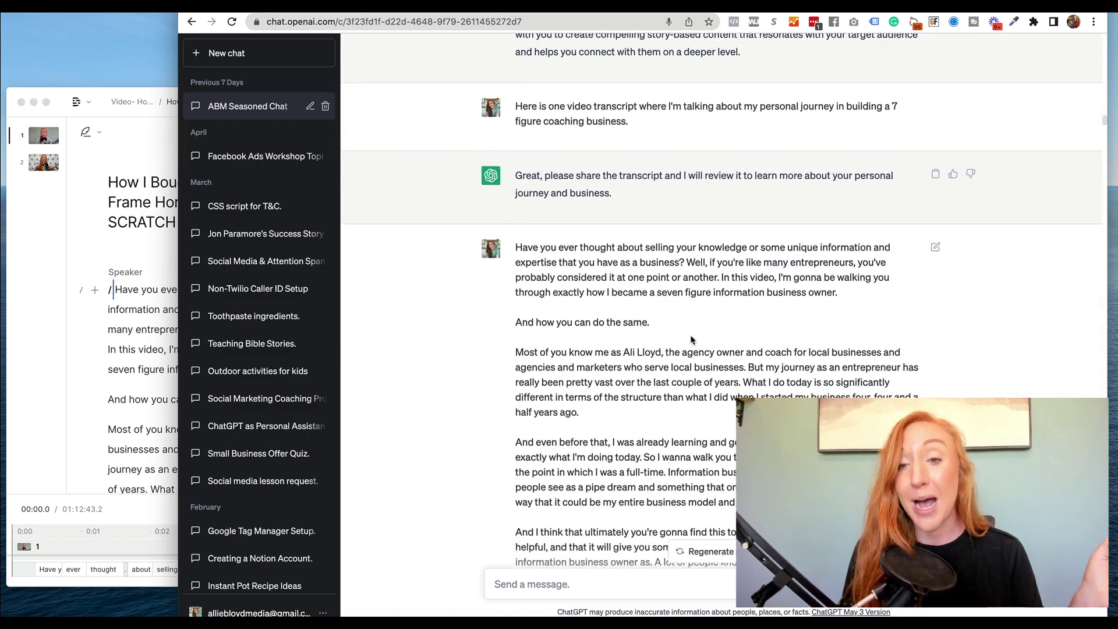
pyautogui.scroll(-20, 691, 336)
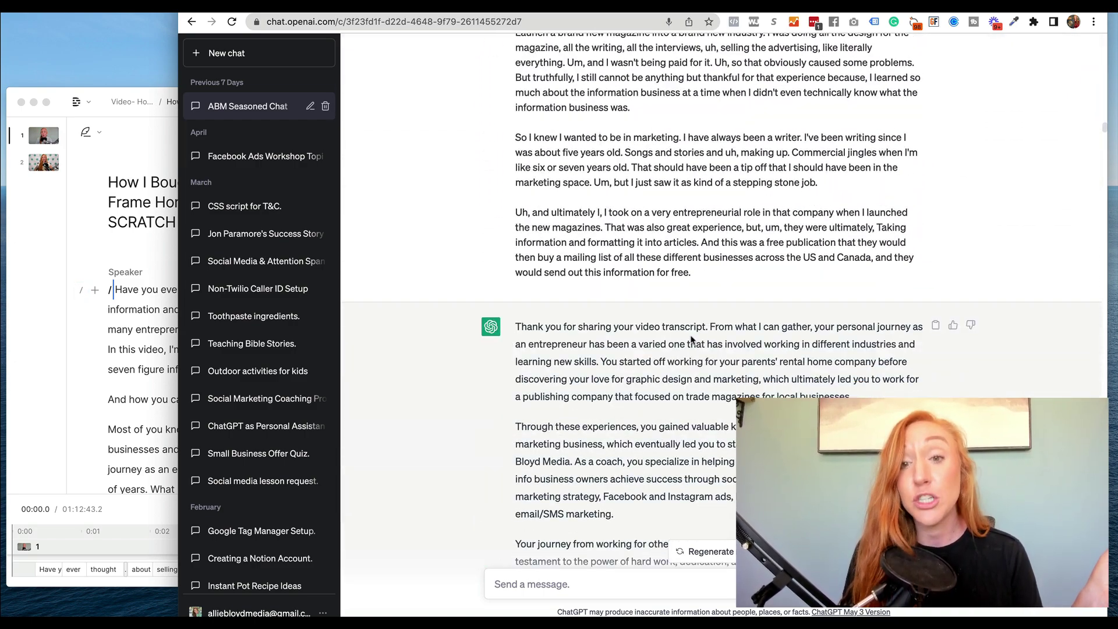
pyautogui.scroll(-20, 692, 336)
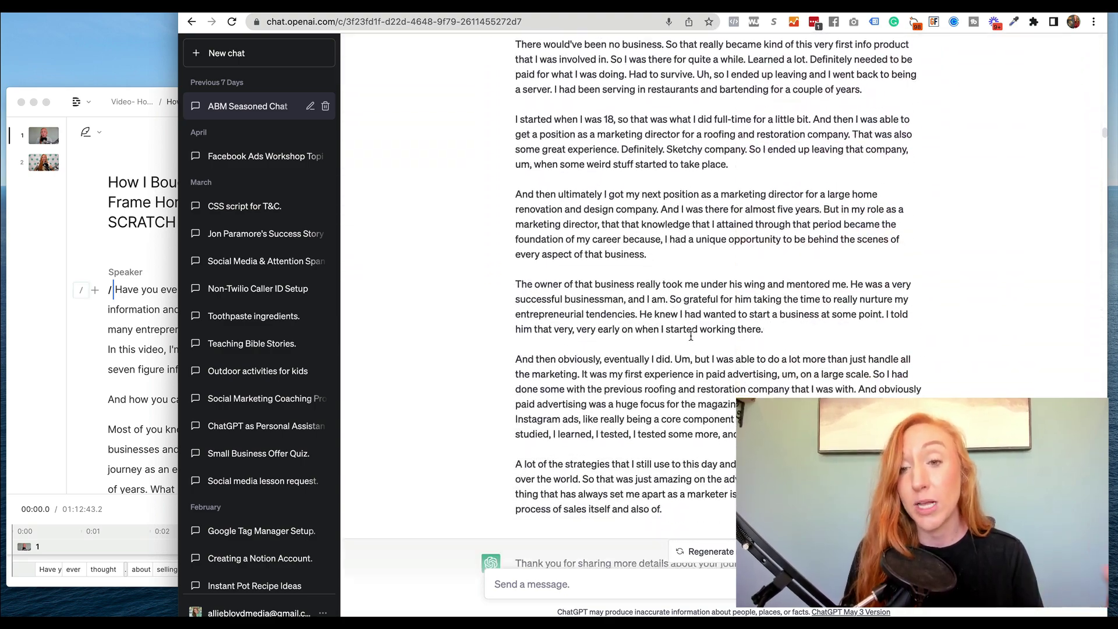
pyautogui.scroll(-4, 691, 336)
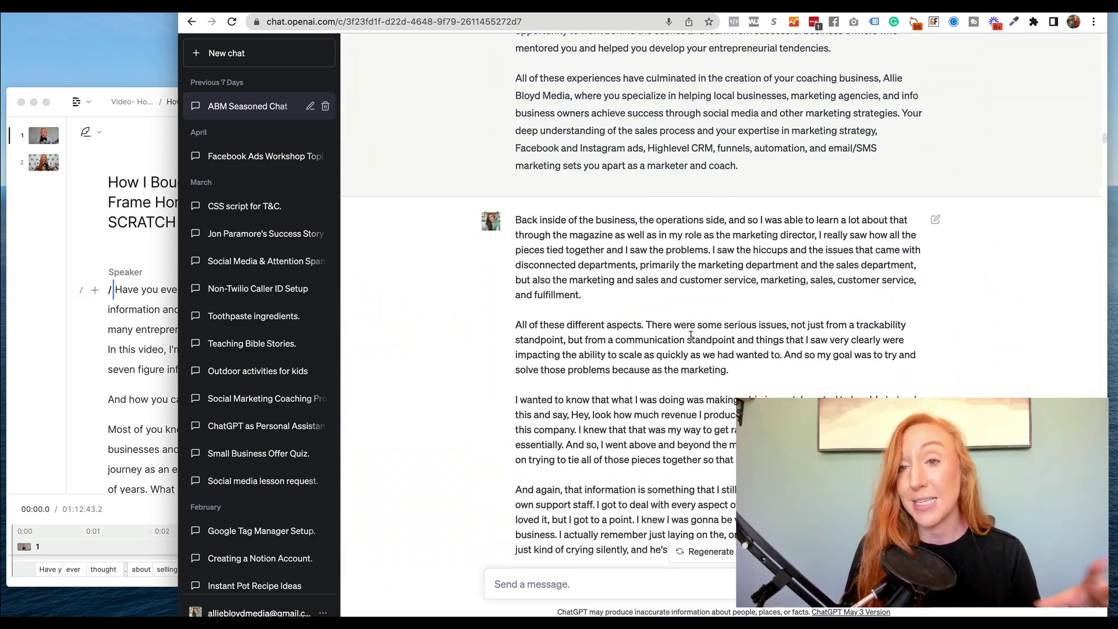
pyautogui.scroll(20, 691, 338)
pyautogui.scroll(-15, 691, 339)
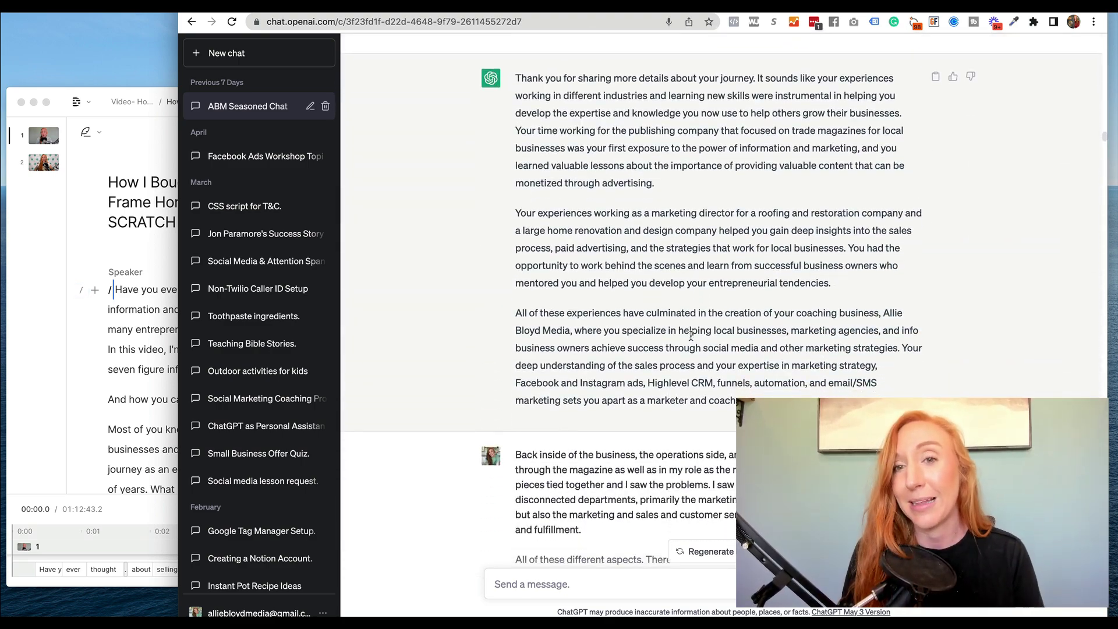
pyautogui.scroll(8, 691, 336)
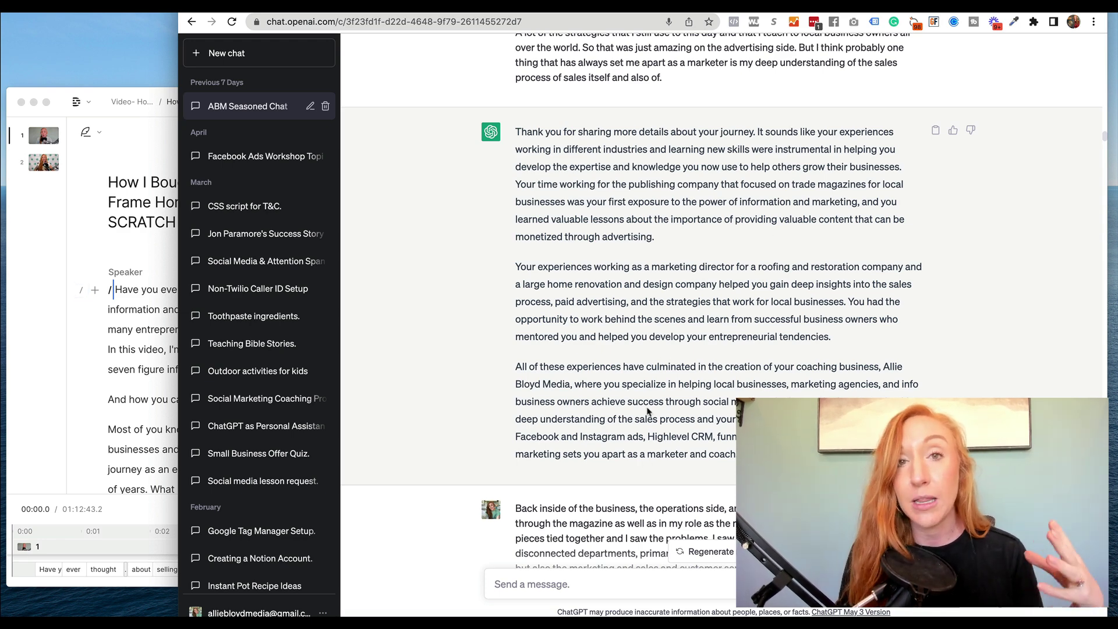
pyautogui.scroll(-20, 648, 412)
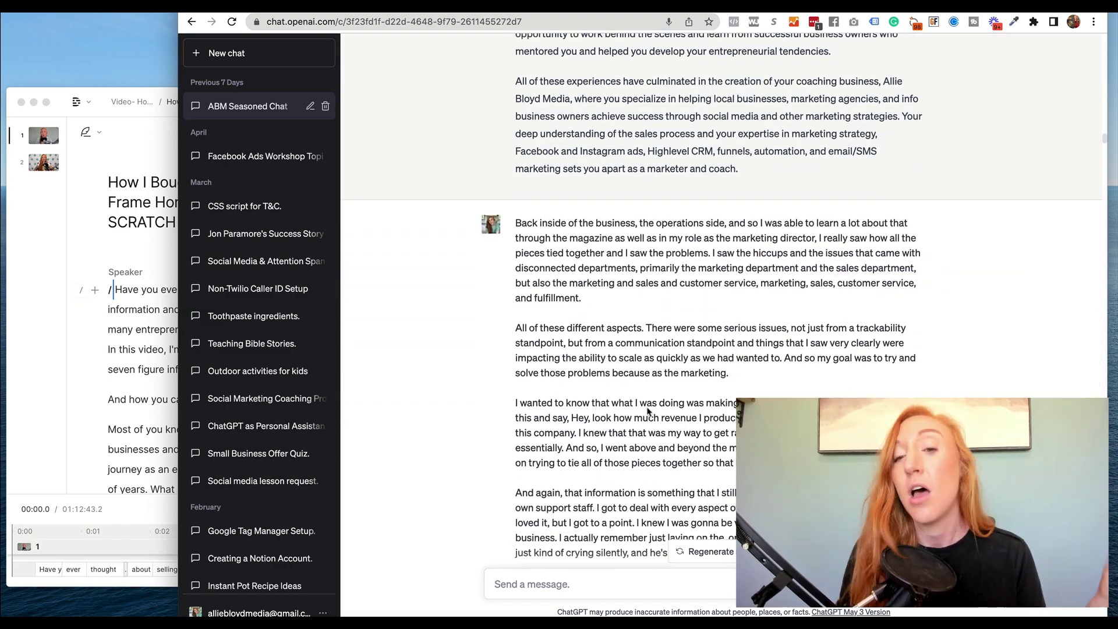
pyautogui.scroll(-20, 647, 412)
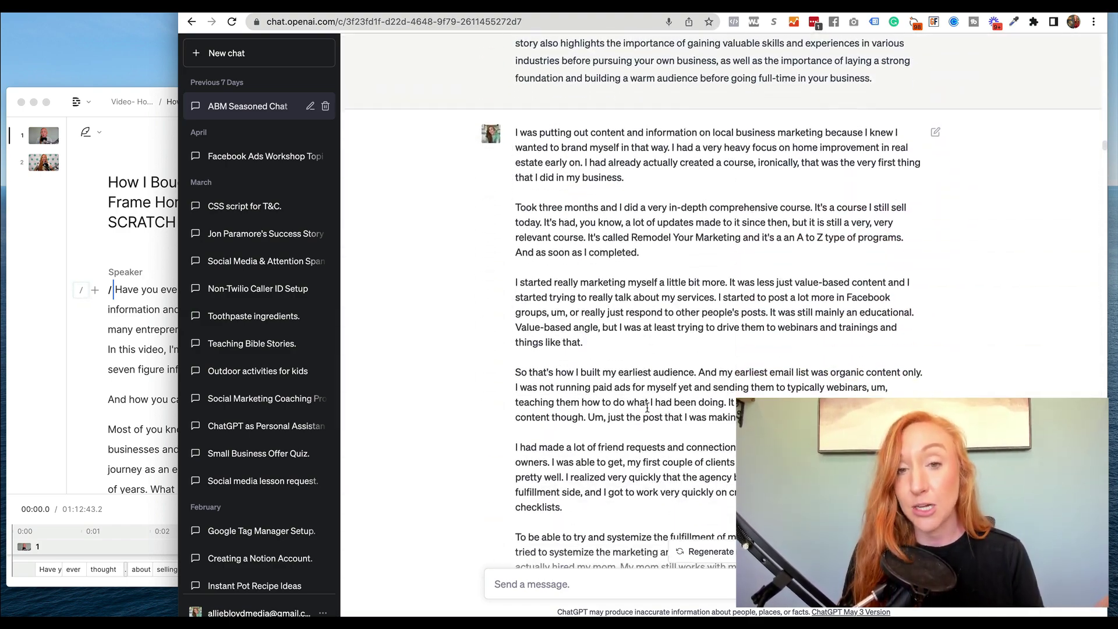
pyautogui.scroll(-20, 648, 412)
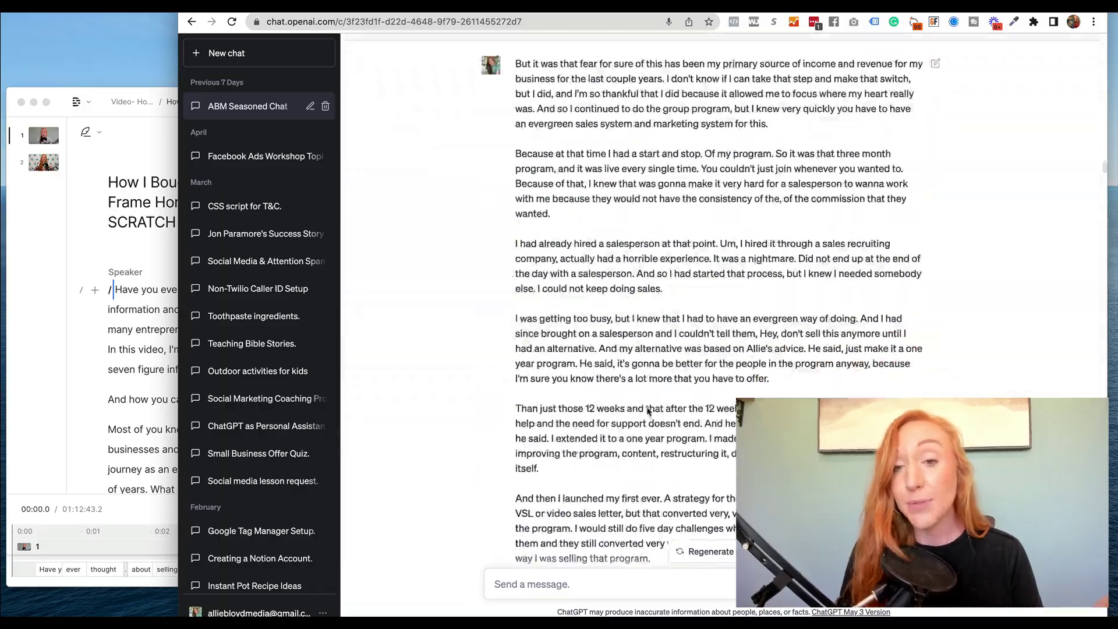
pyautogui.scroll(-20, 647, 407)
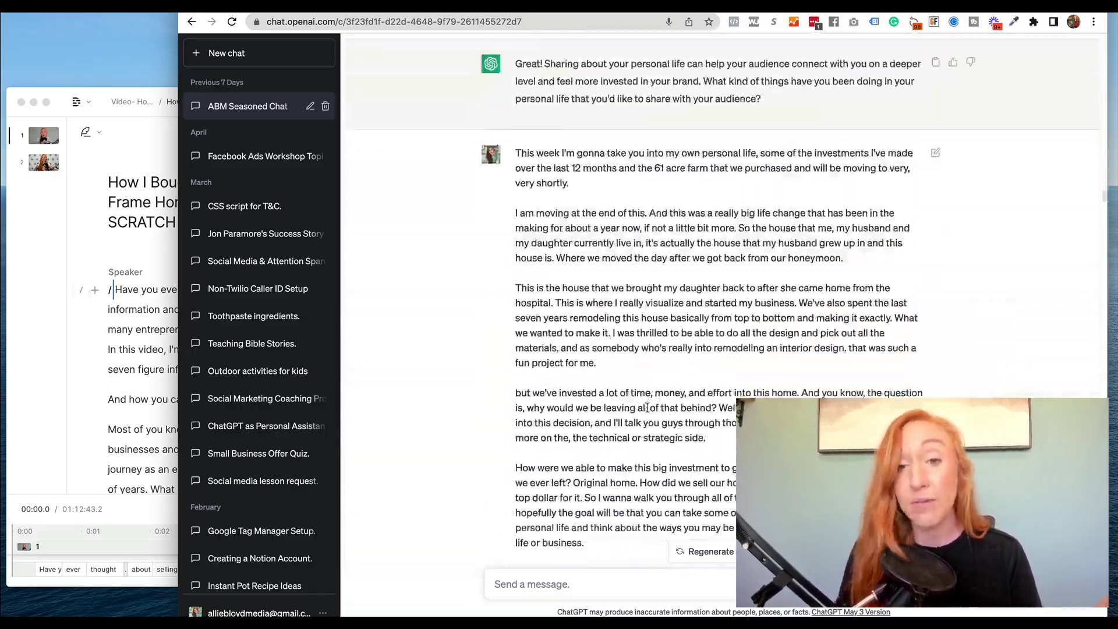
pyautogui.scroll(-20, 645, 409)
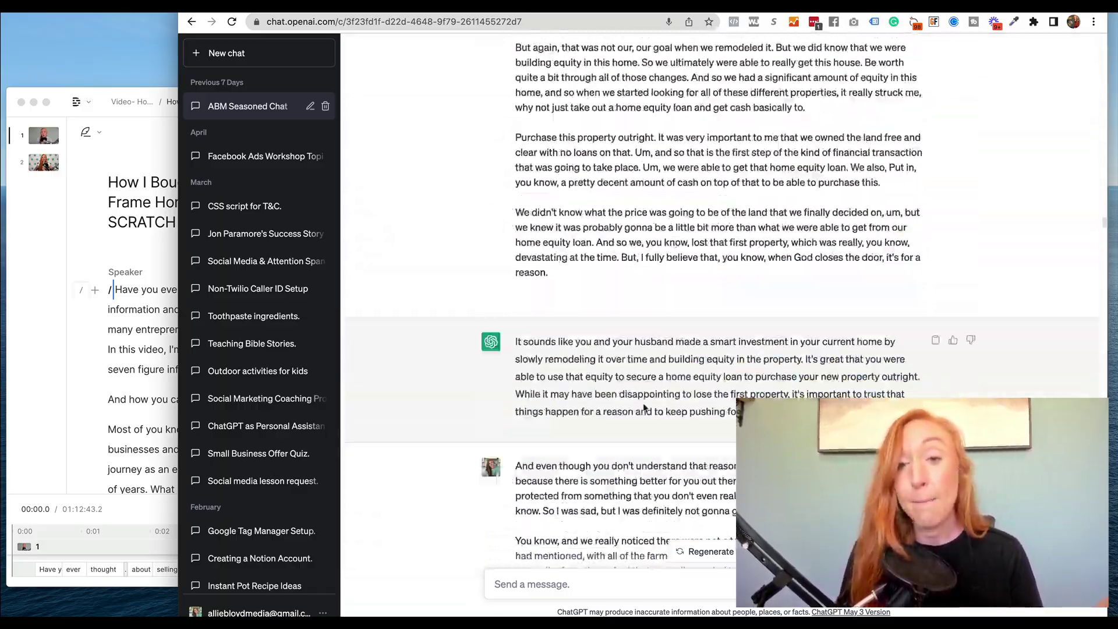
pyautogui.scroll(-20, 644, 406)
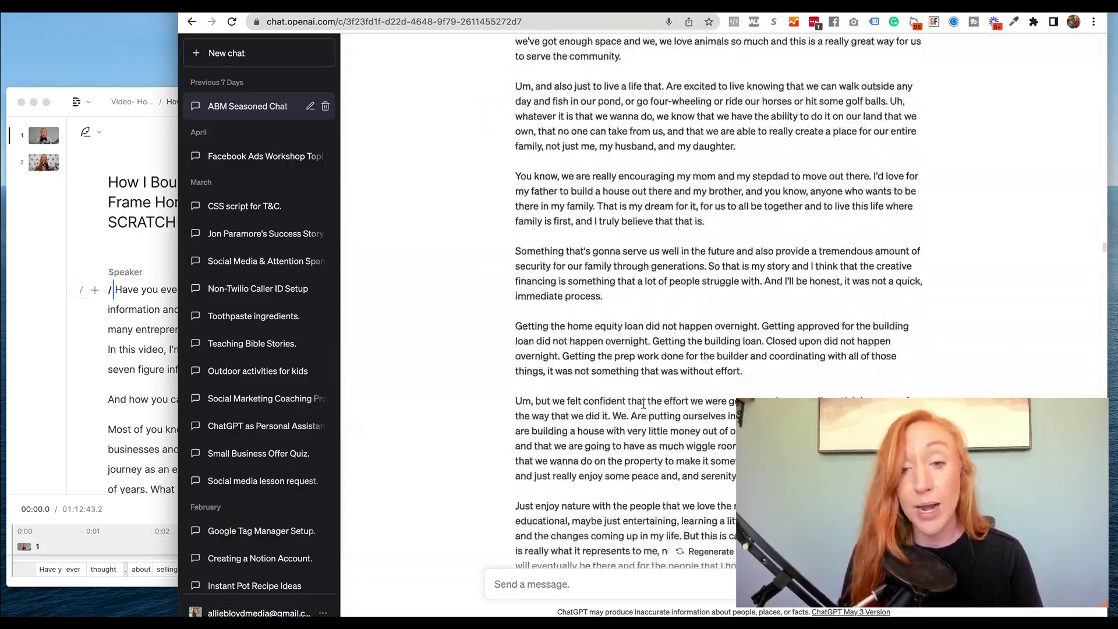
pyautogui.scroll(-5, 644, 406)
pyautogui.scroll(20, 644, 405)
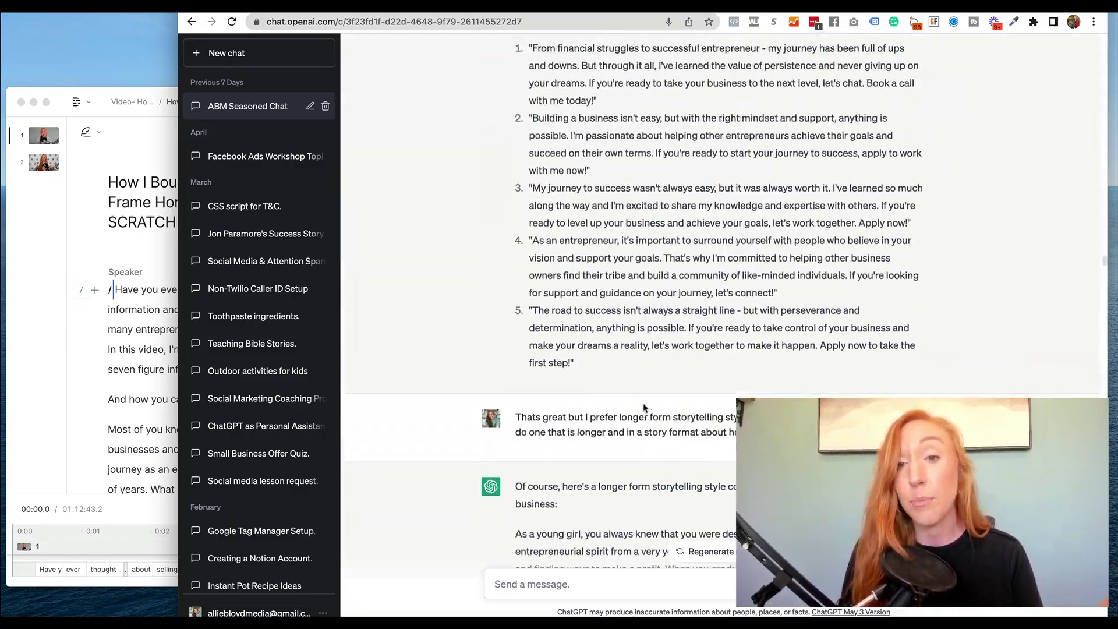
pyautogui.scroll(-20, 644, 404)
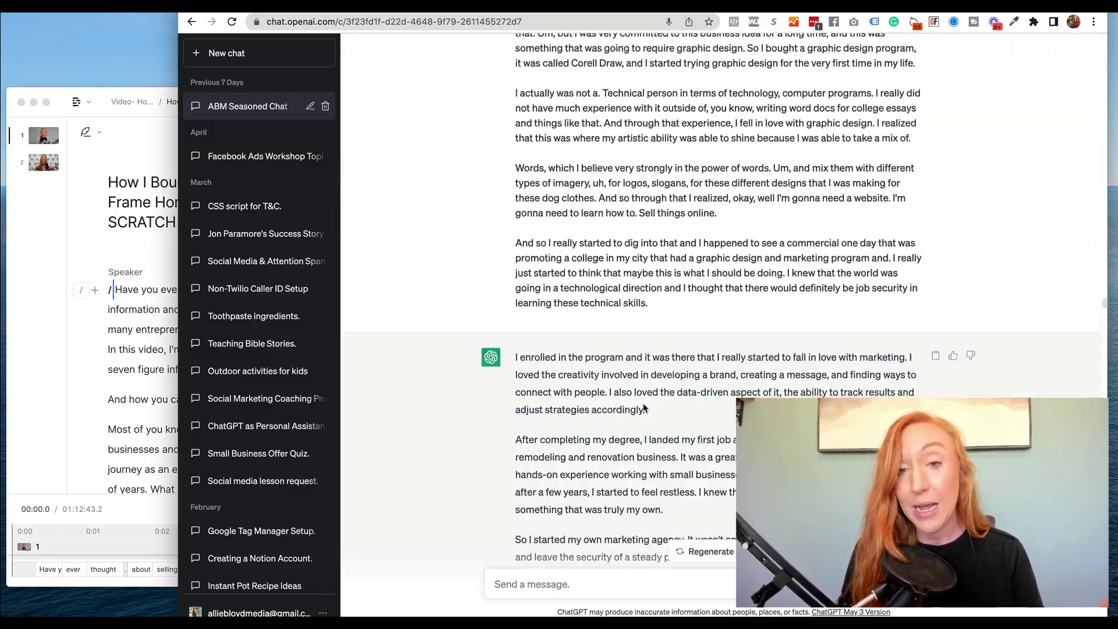
pyautogui.scroll(-20, 895, 309)
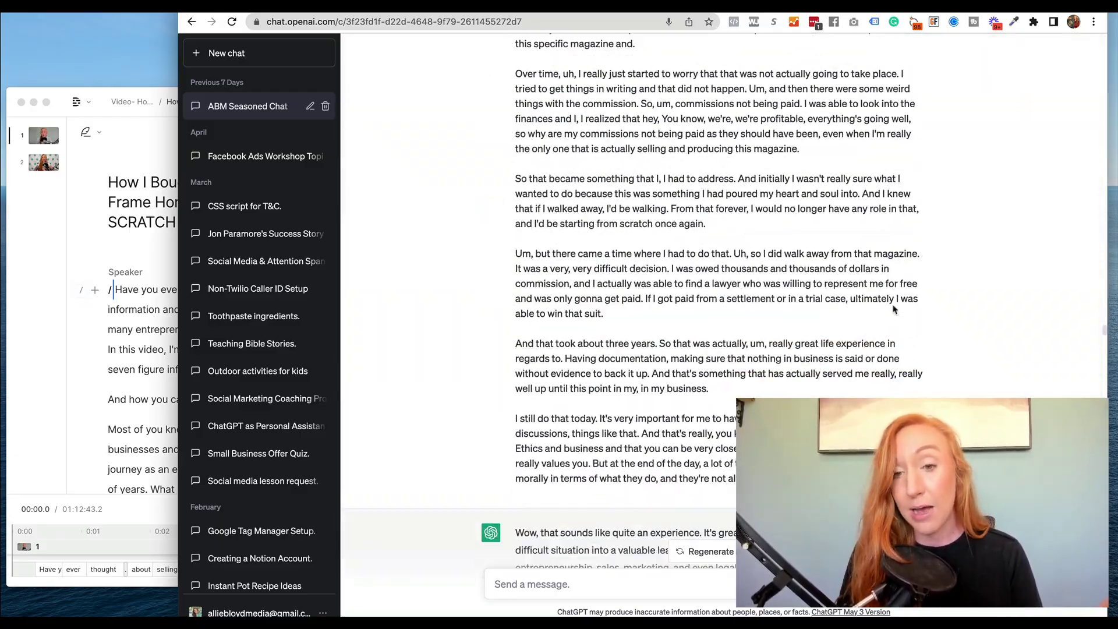
pyautogui.scroll(8, 894, 309)
pyautogui.scroll(-20, 894, 307)
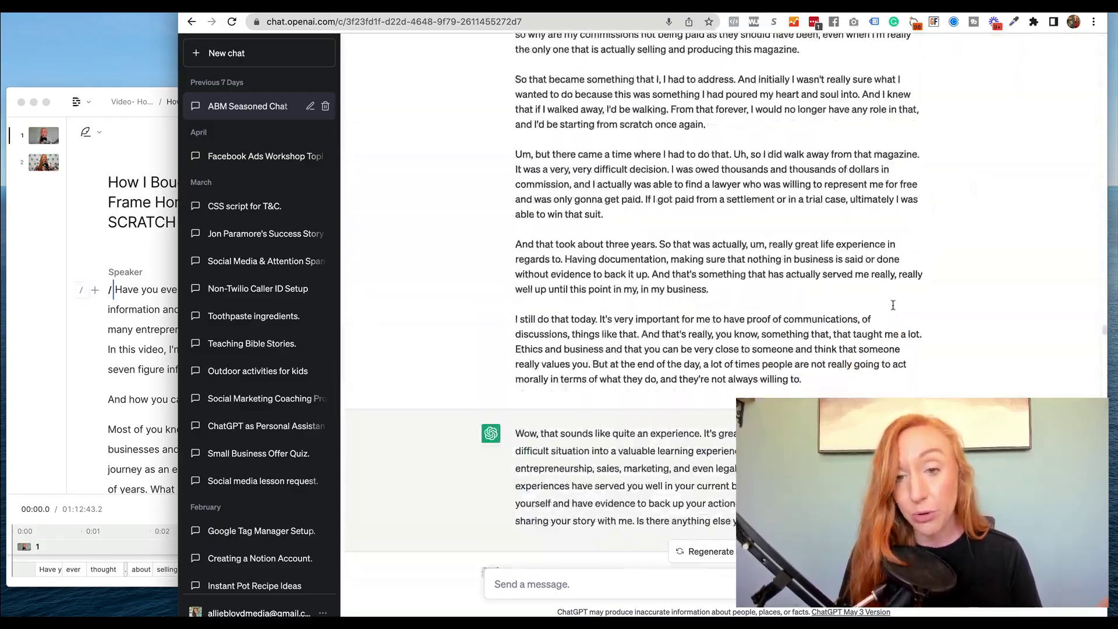
pyautogui.scroll(-20, 893, 305)
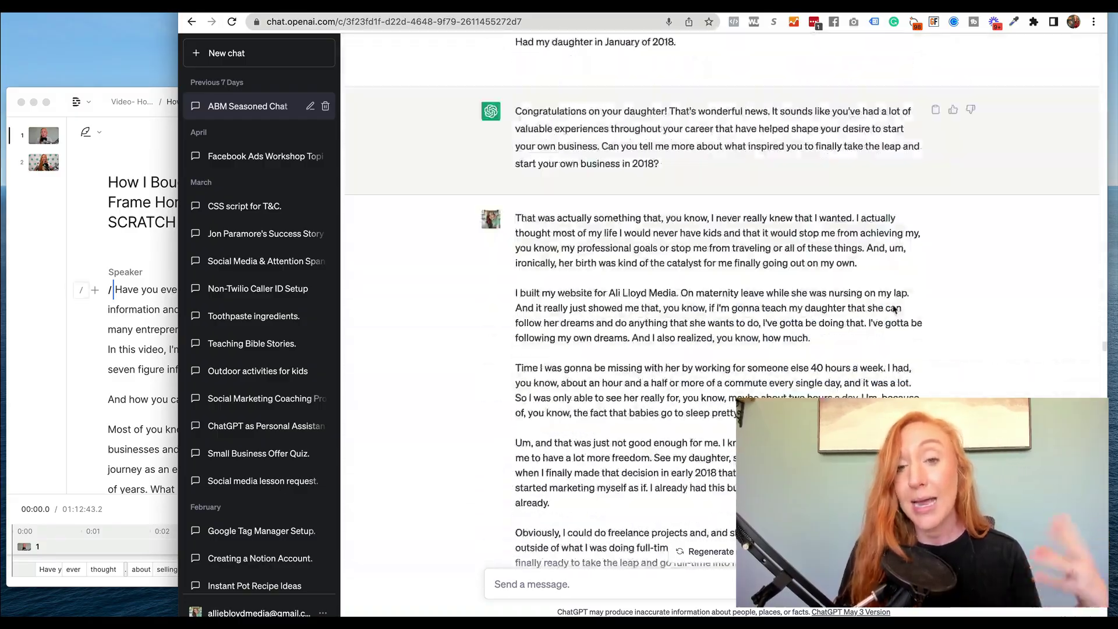
pyautogui.scroll(20, 893, 305)
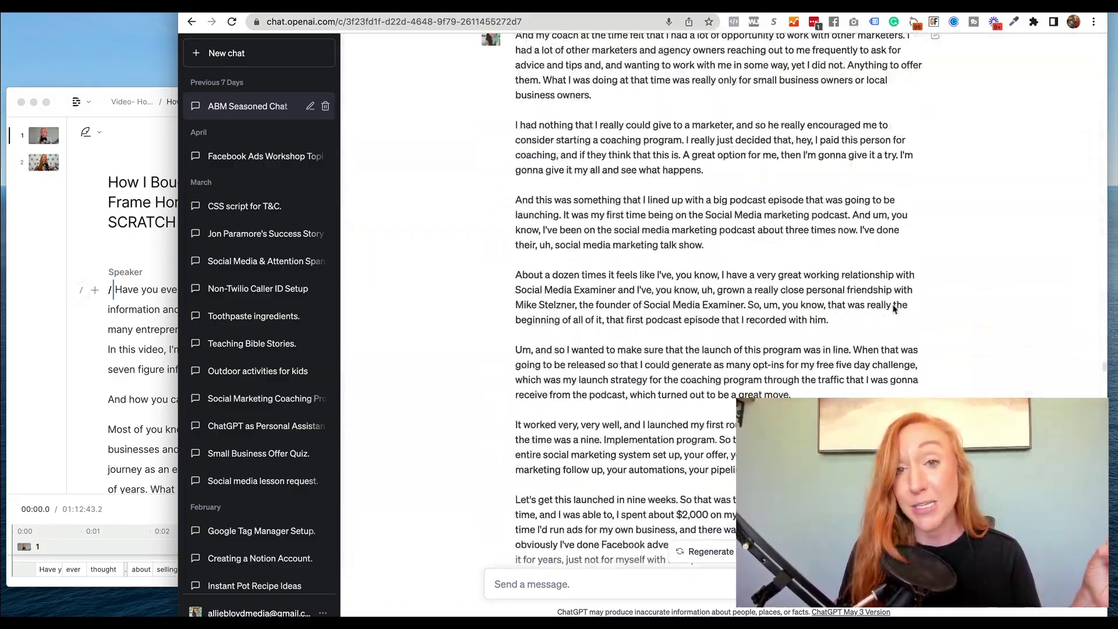
pyautogui.scroll(-20, 1105, 375)
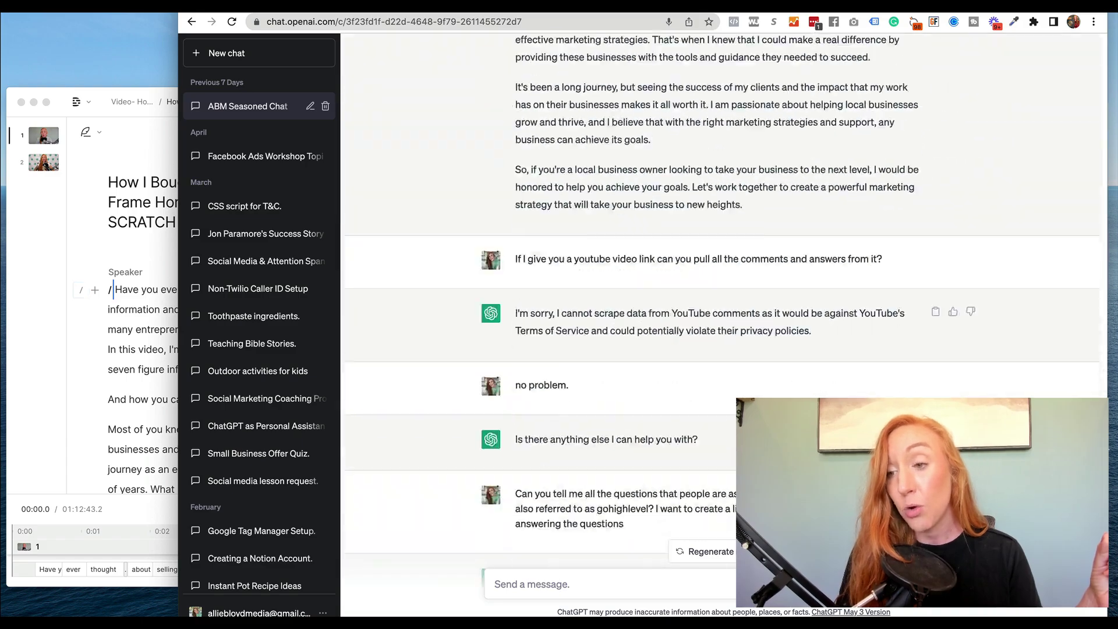
pyautogui.scroll(-15, 1092, 607)
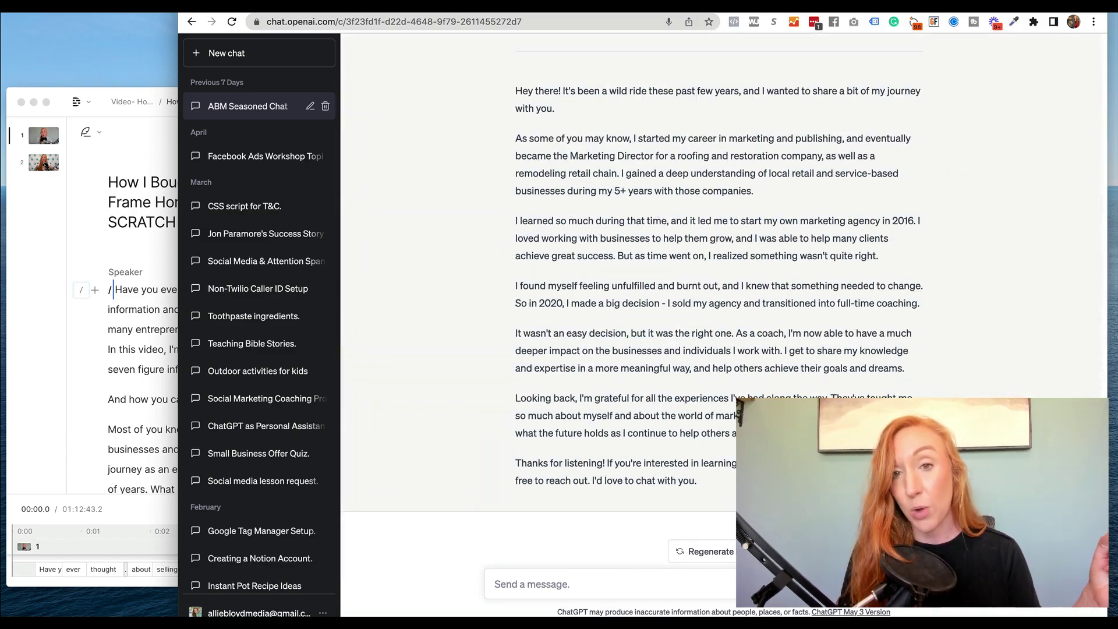
pyautogui.scroll(15, 722, 274)
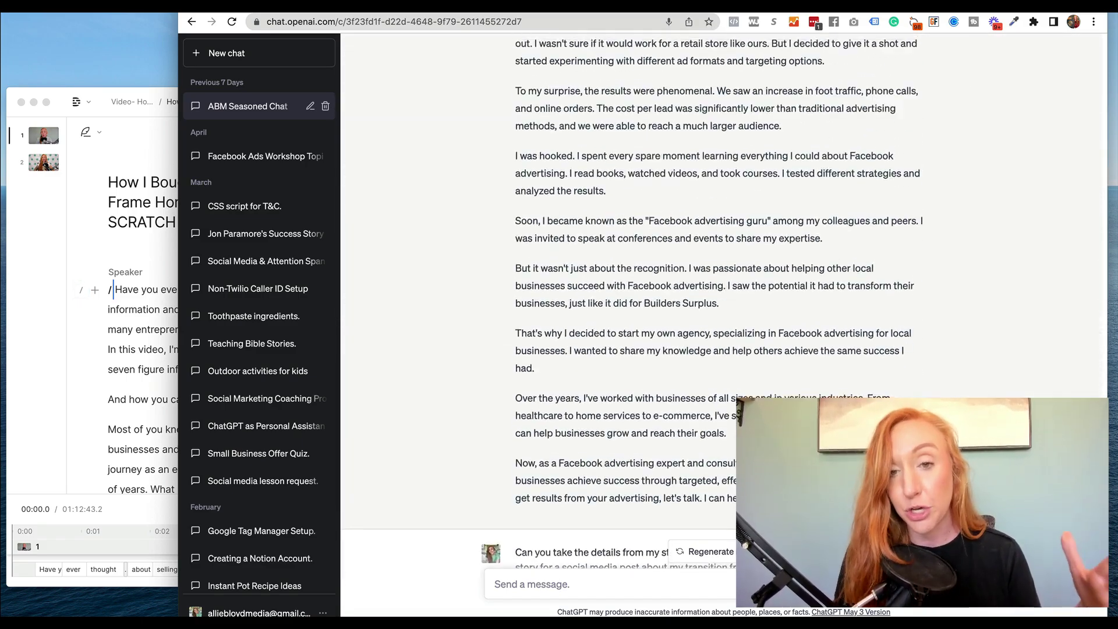
pyautogui.scroll(10, 722, 297)
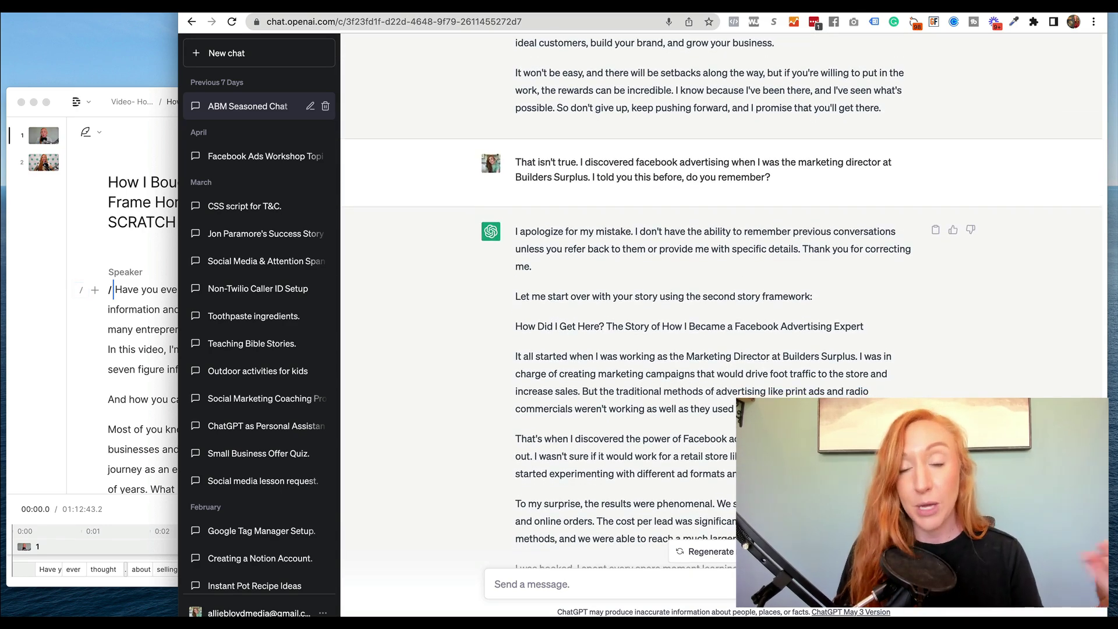
pyautogui.scroll(-5, 722, 303)
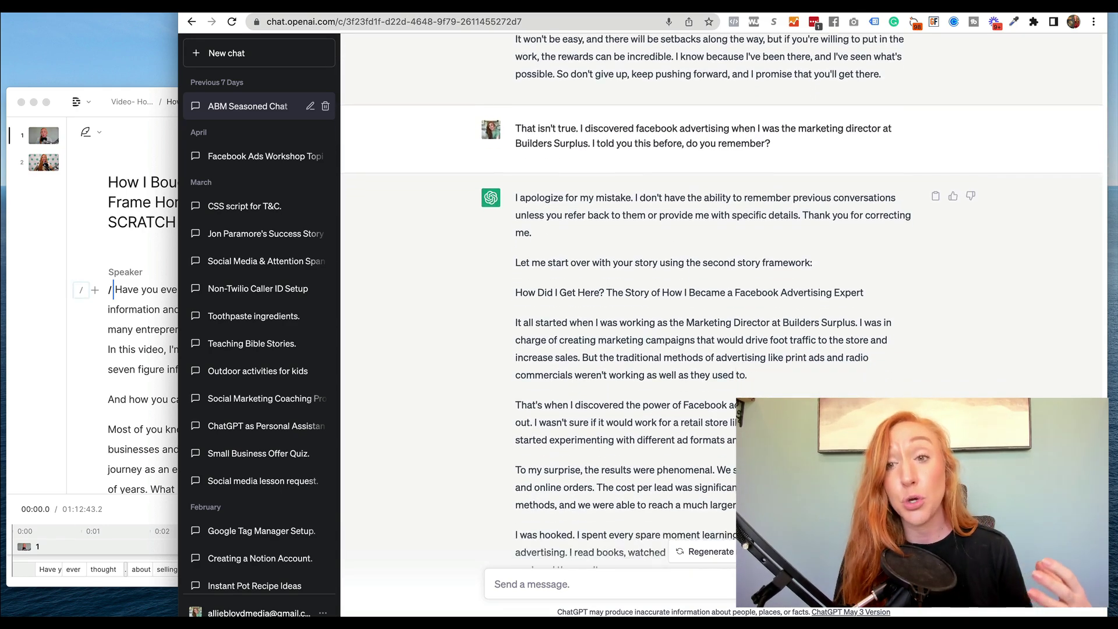
pyautogui.scroll(-1, 722, 303)
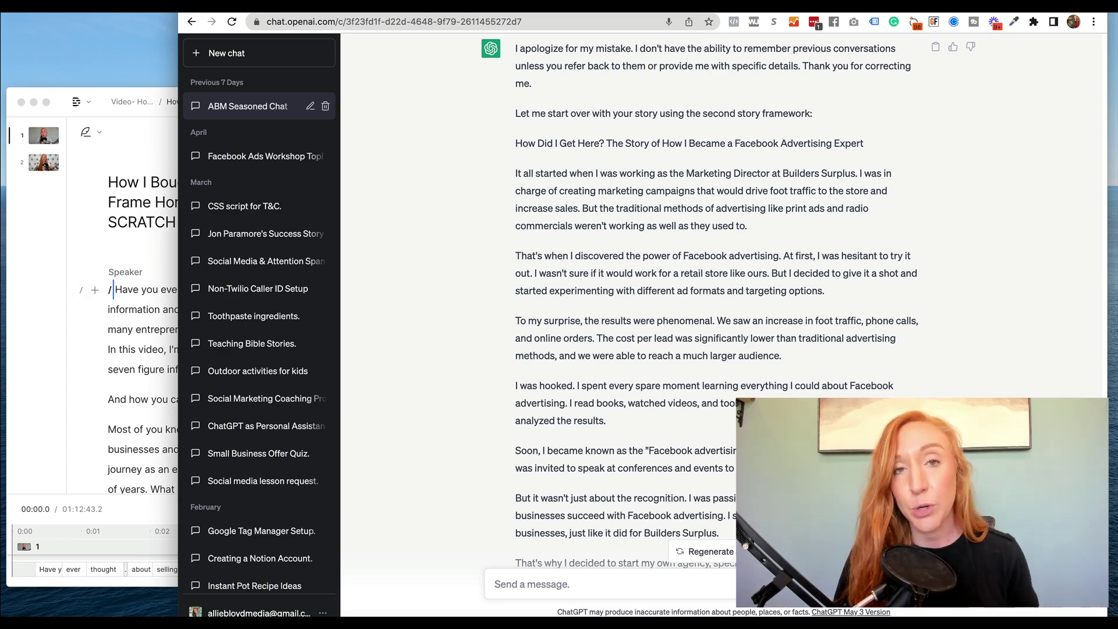
pyautogui.scroll(-3, 722, 303)
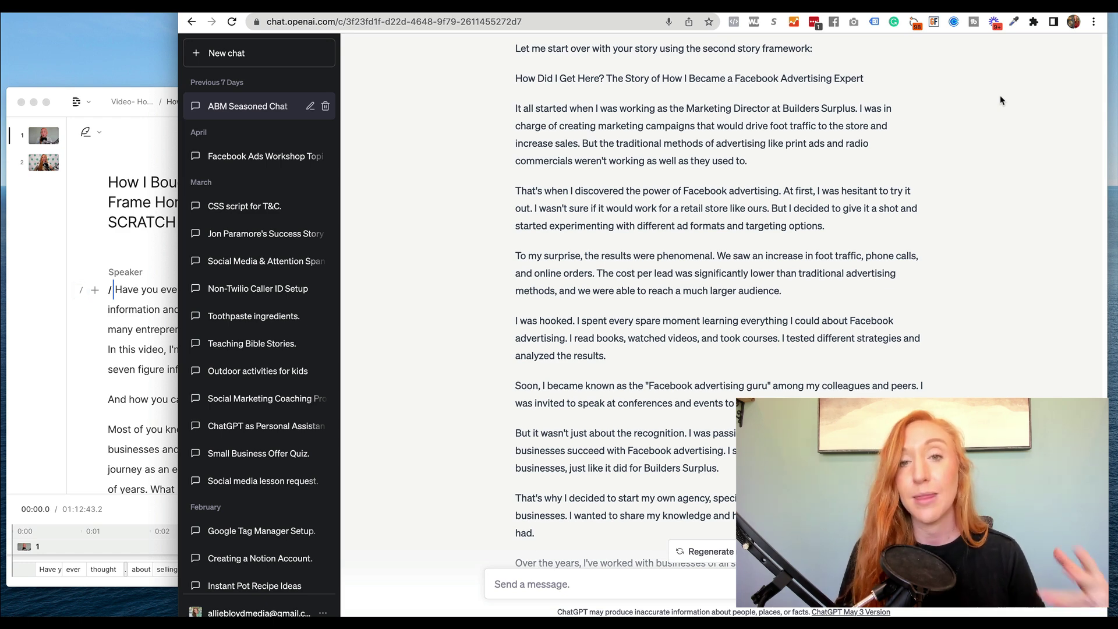
pyautogui.scroll(-1, 1001, 100)
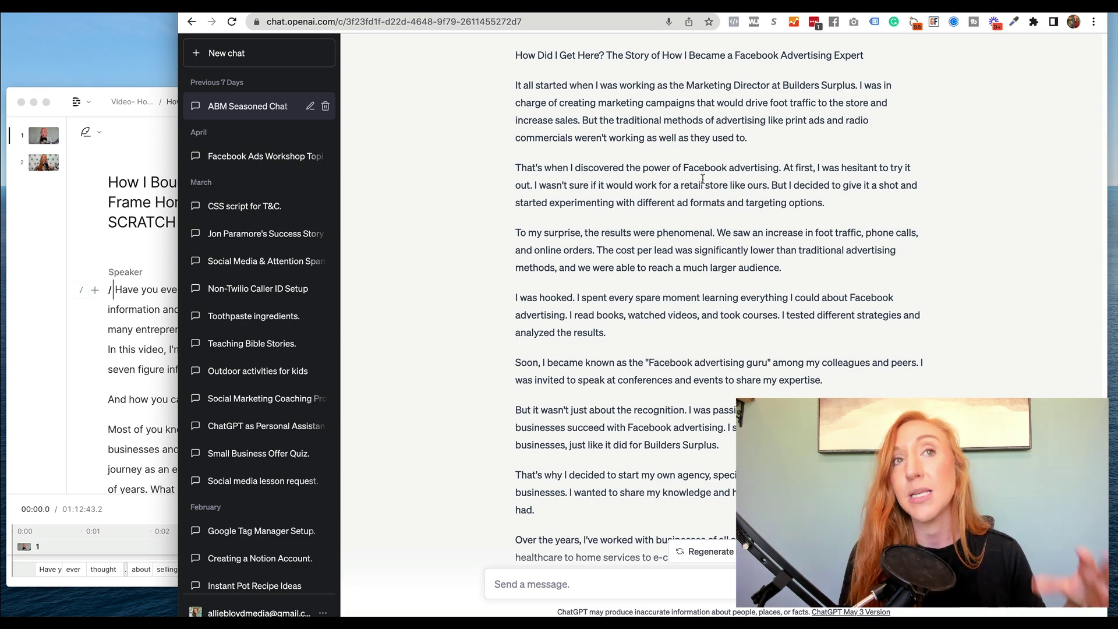
pyautogui.scroll(-15, 702, 179)
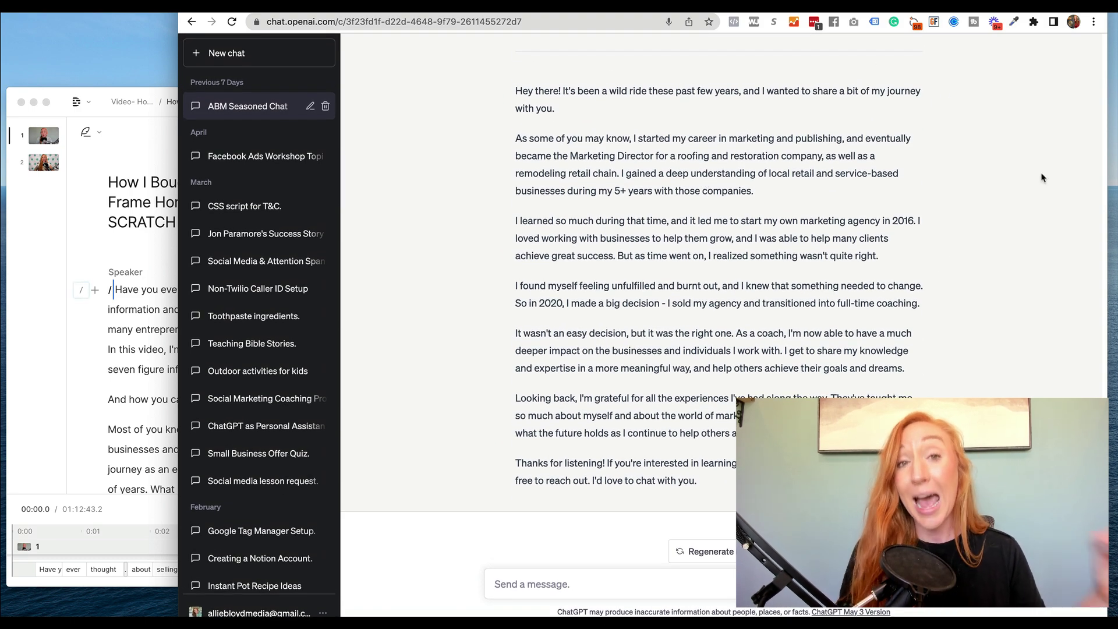
pyautogui.scroll(4, 1042, 177)
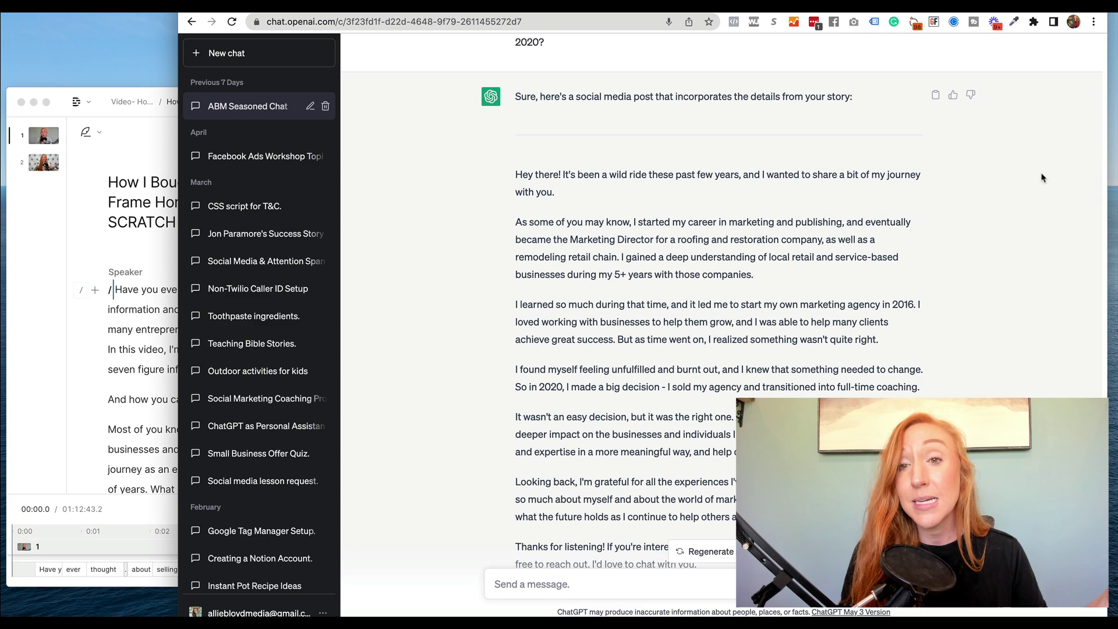
pyautogui.scroll(1, 1041, 178)
pyautogui.scroll(-2, 873, 145)
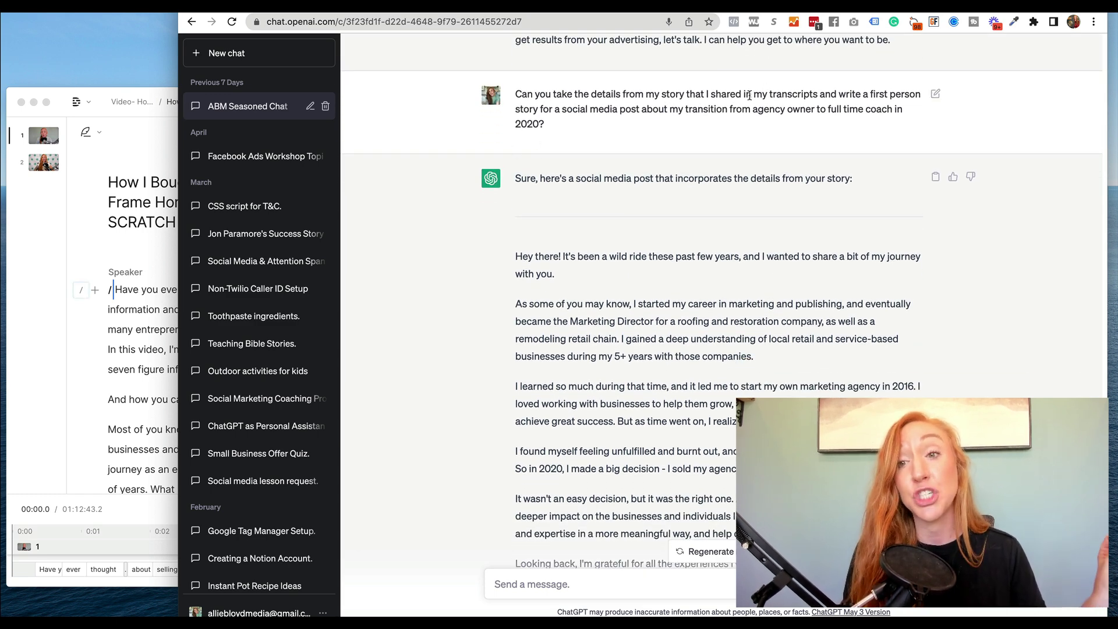
pyautogui.moveTo(753, 95); pyautogui.dragTo(885, 104)
pyautogui.click(885, 104)
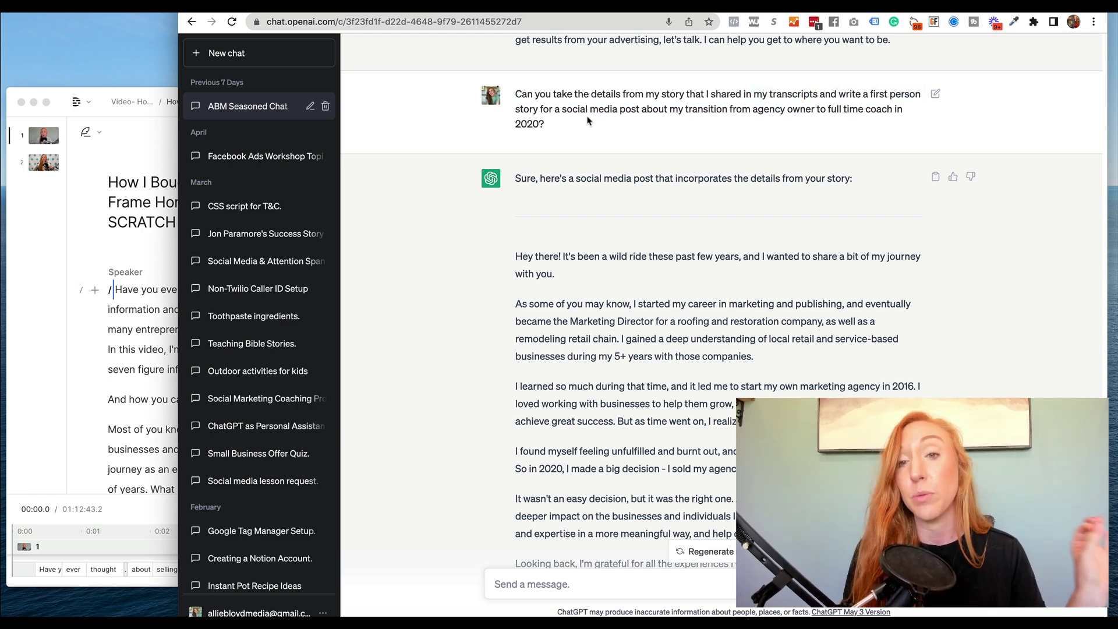
pyautogui.scroll(-1, 587, 120)
pyautogui.scroll(-2, 587, 120)
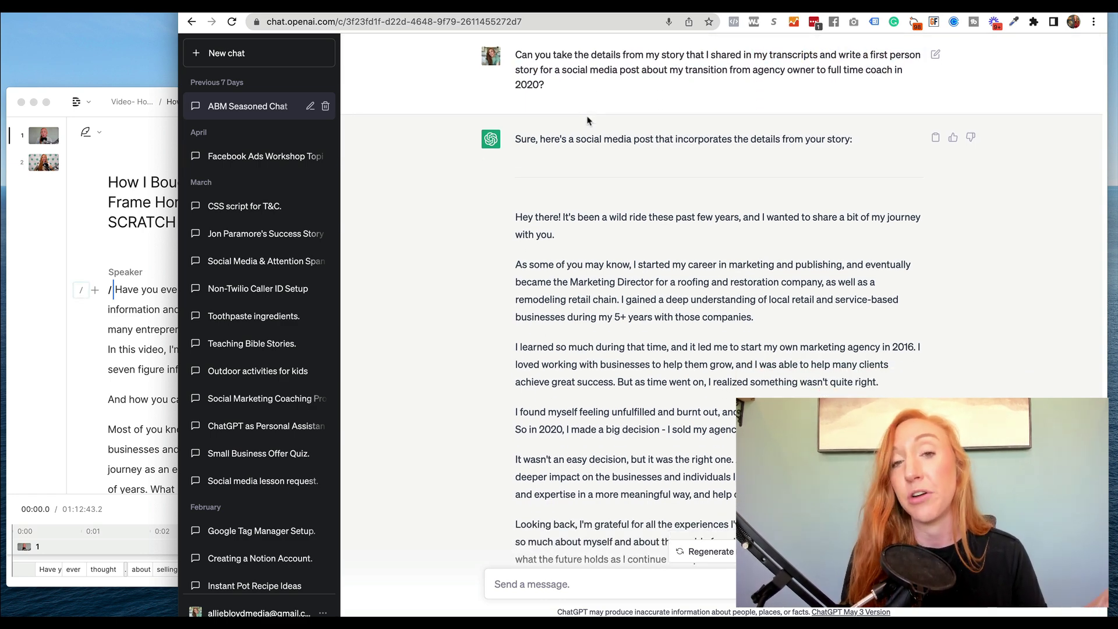
pyautogui.scroll(-2, 587, 121)
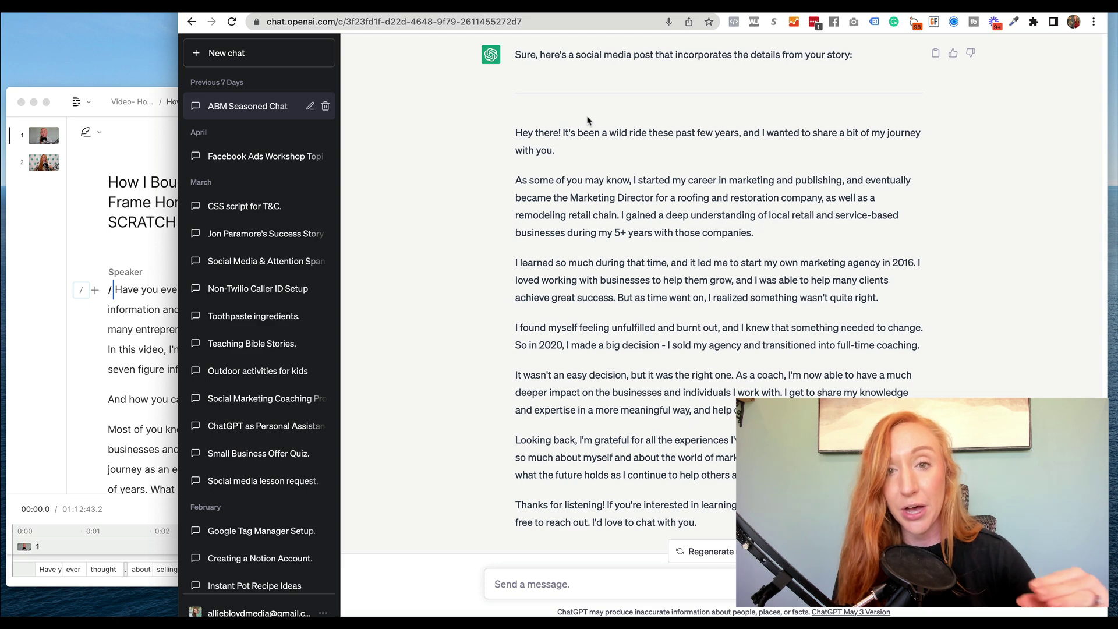
pyautogui.scroll(-2, 588, 118)
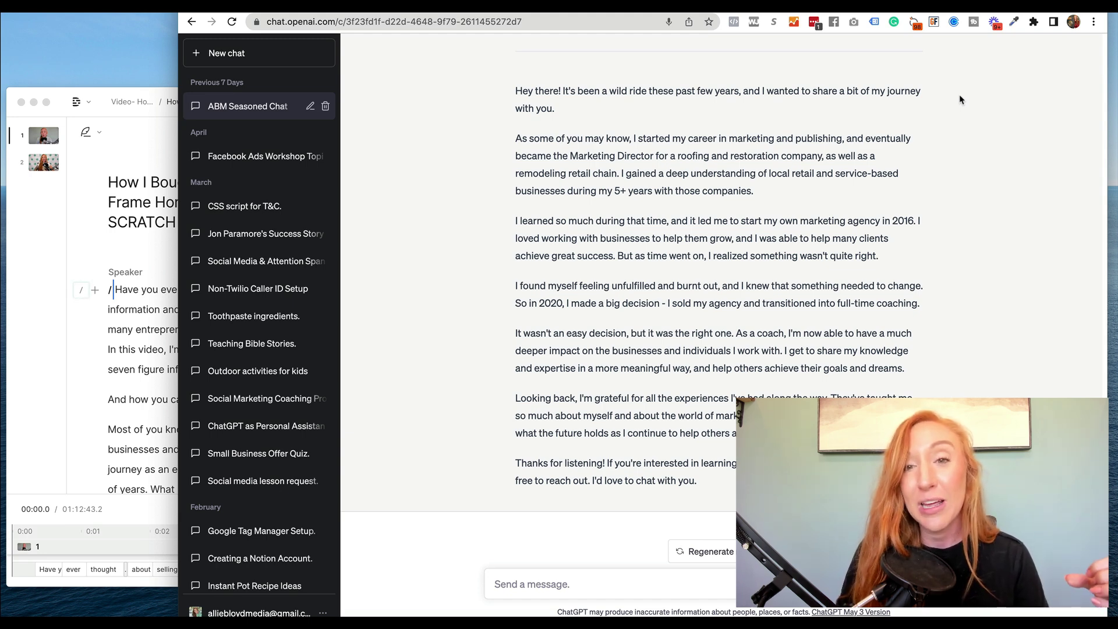
pyautogui.scroll(10, 959, 95)
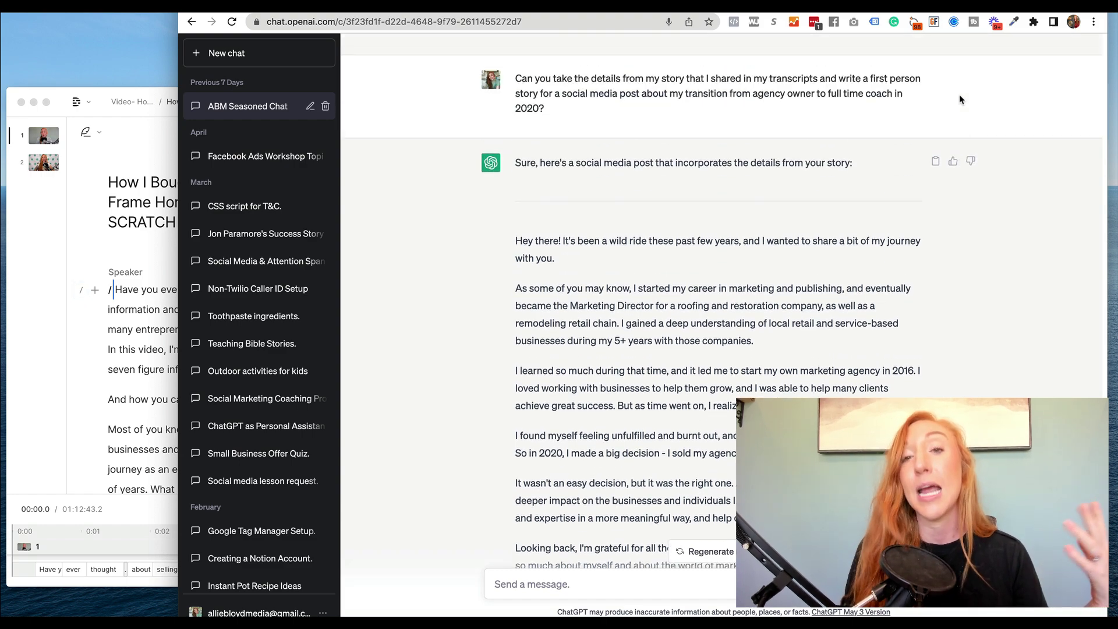
pyautogui.scroll(4, 959, 95)
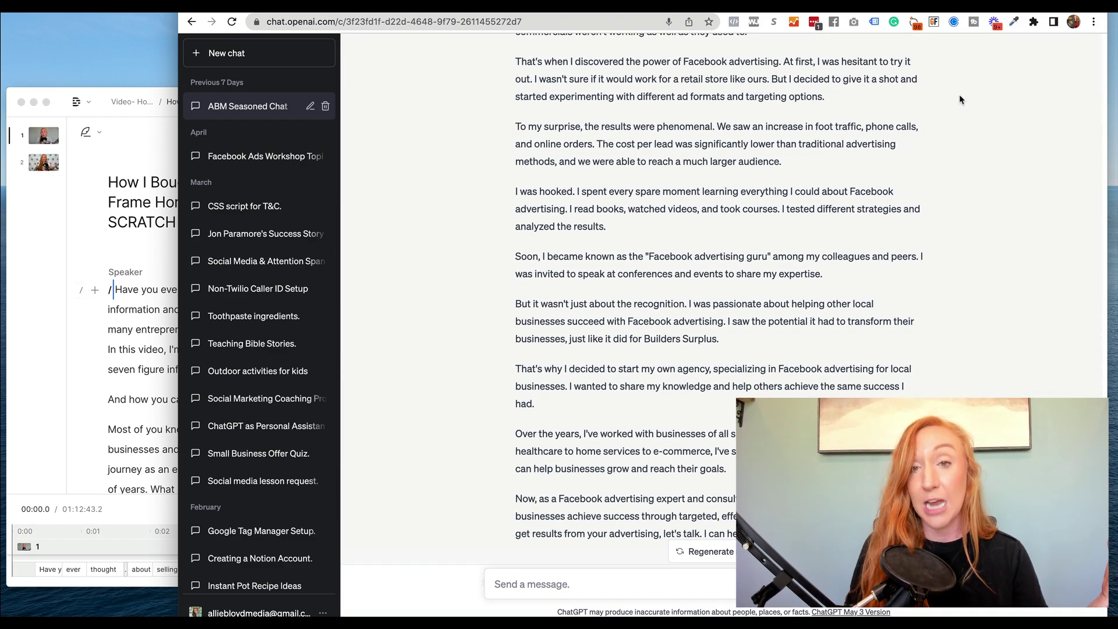
pyautogui.scroll(3, 960, 97)
pyautogui.scroll(-4, 959, 98)
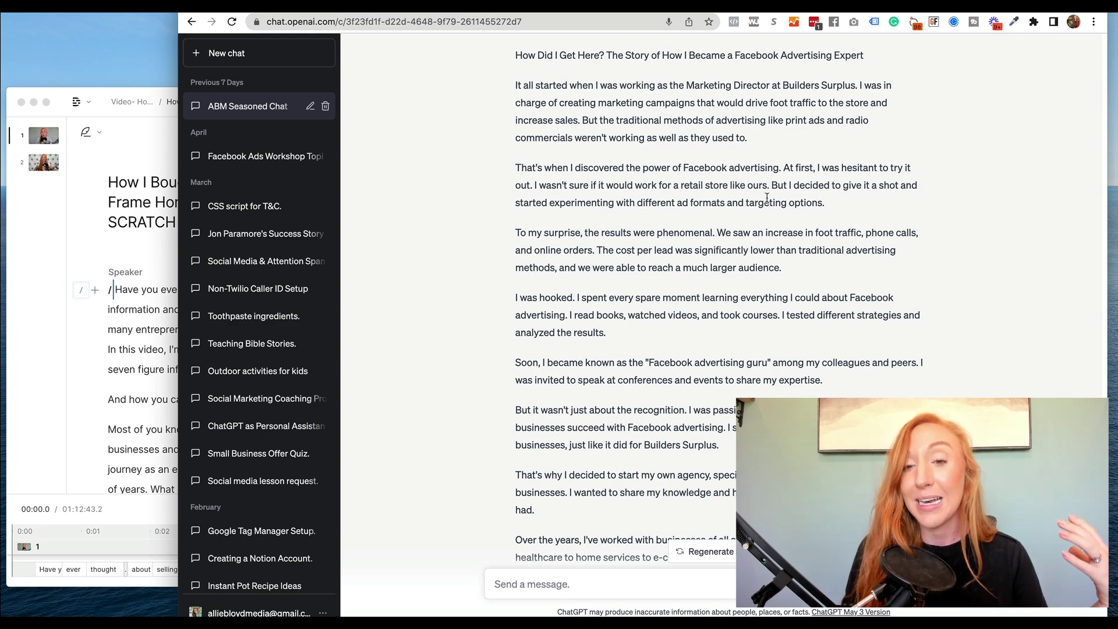
pyautogui.scroll(-2, 879, 330)
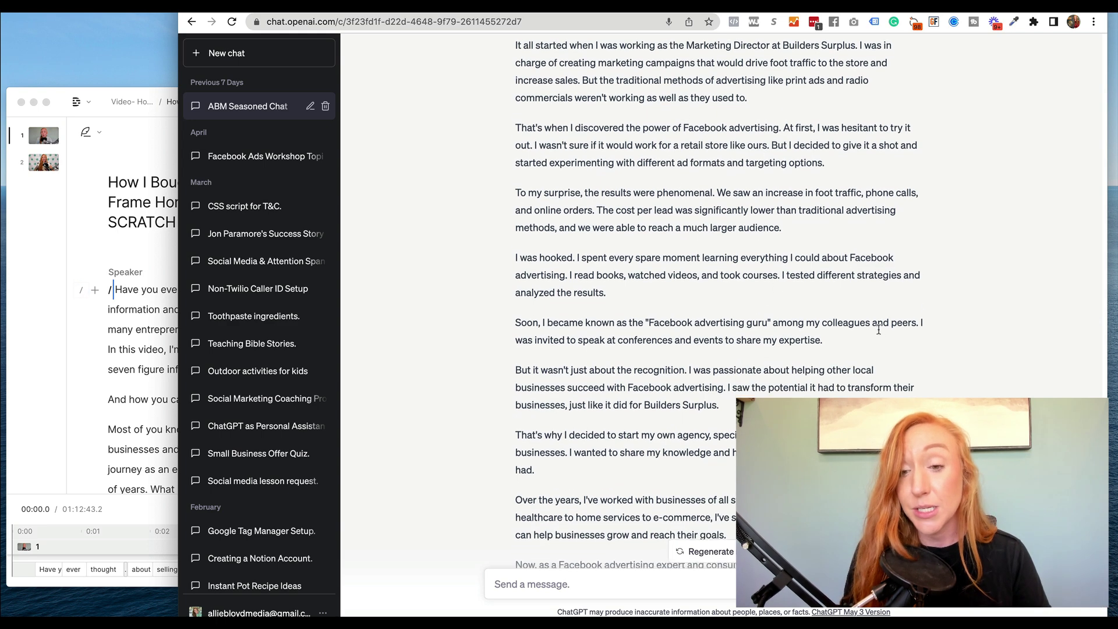
pyautogui.scroll(-3, 879, 329)
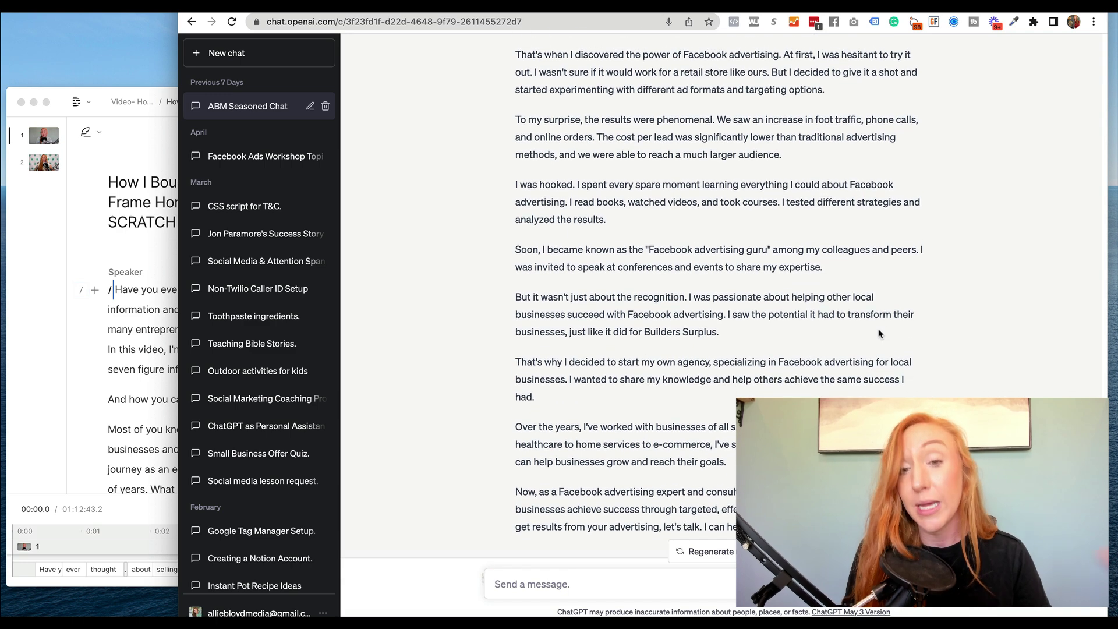